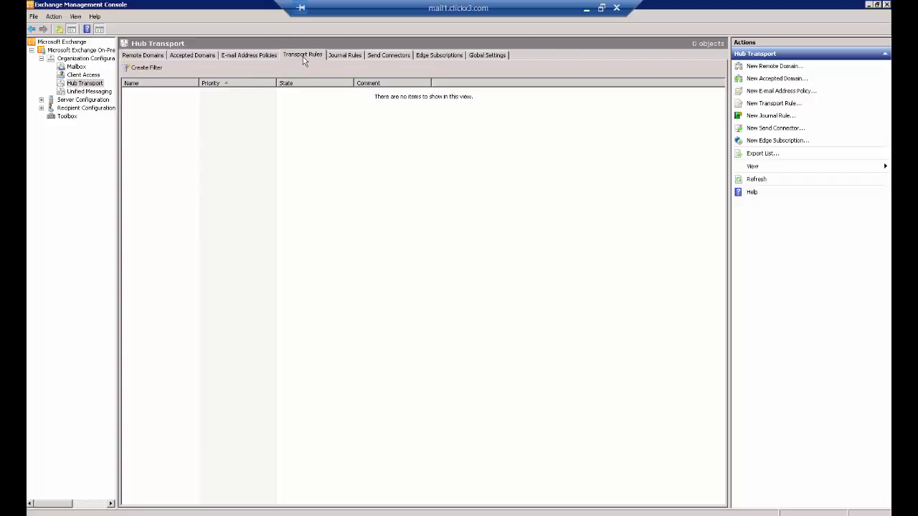
Start a new transport rule named 'Do not block wav files' and continue to its conditions.
right_click(334, 133)
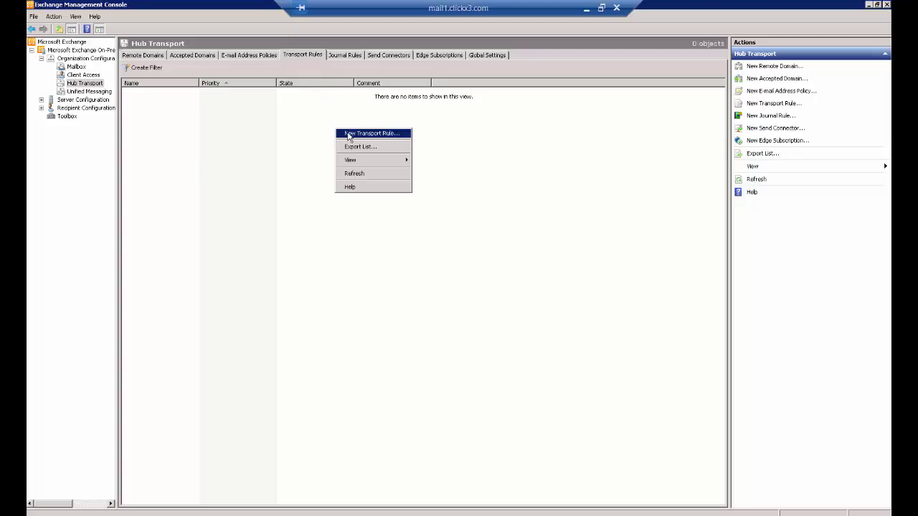
click(348, 135)
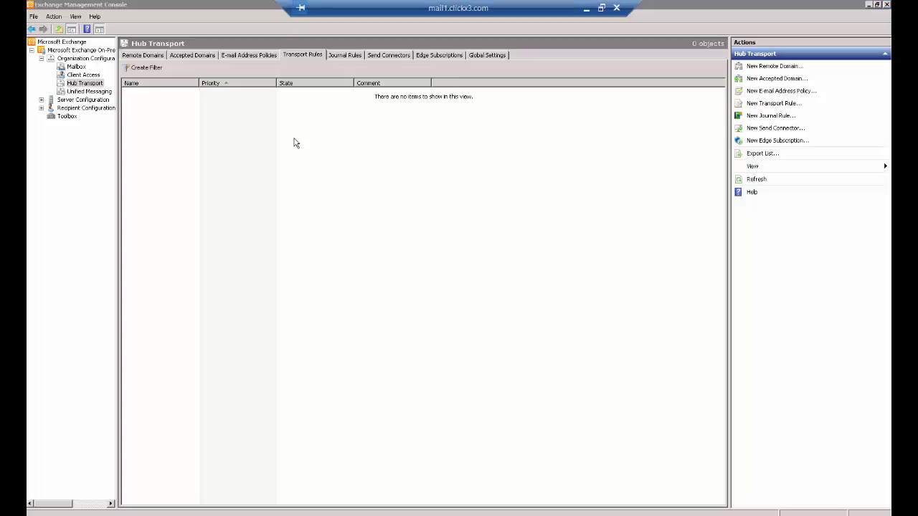
drag(287, 67, 469, 85)
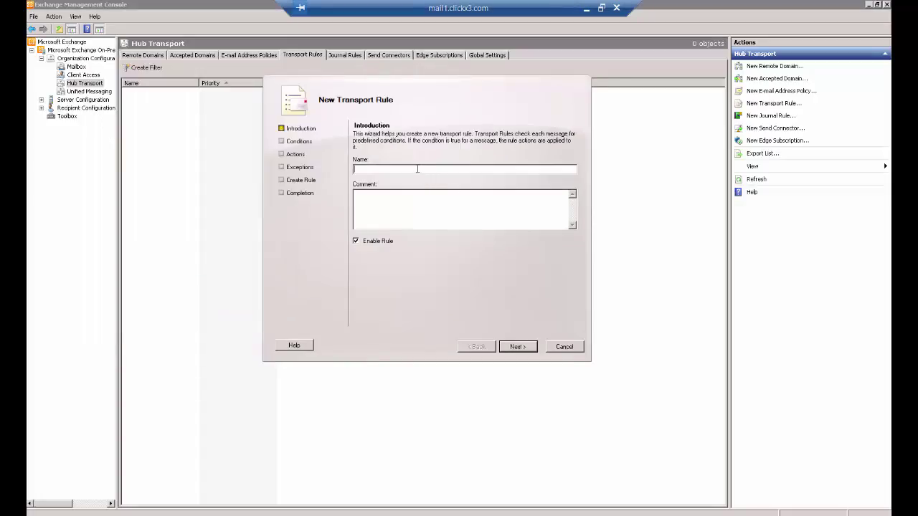
text(Don)
click(514, 348)
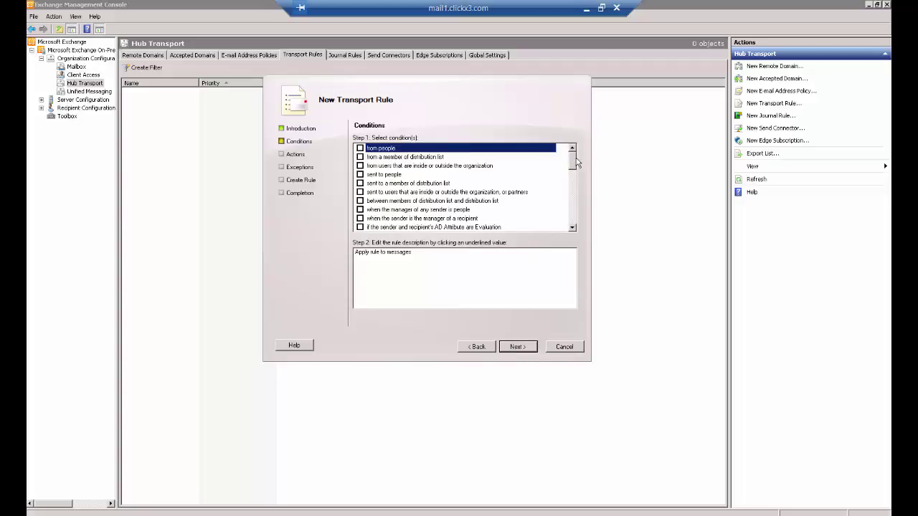
Add the 'when any attachment file name matches text patterns' condition and begin editing its patterns.
drag(573, 155, 574, 207)
click(459, 182)
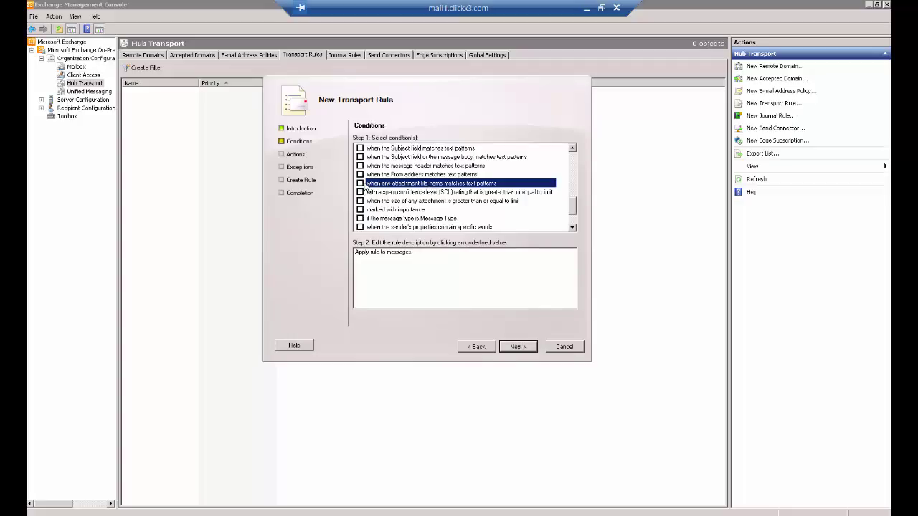
click(361, 184)
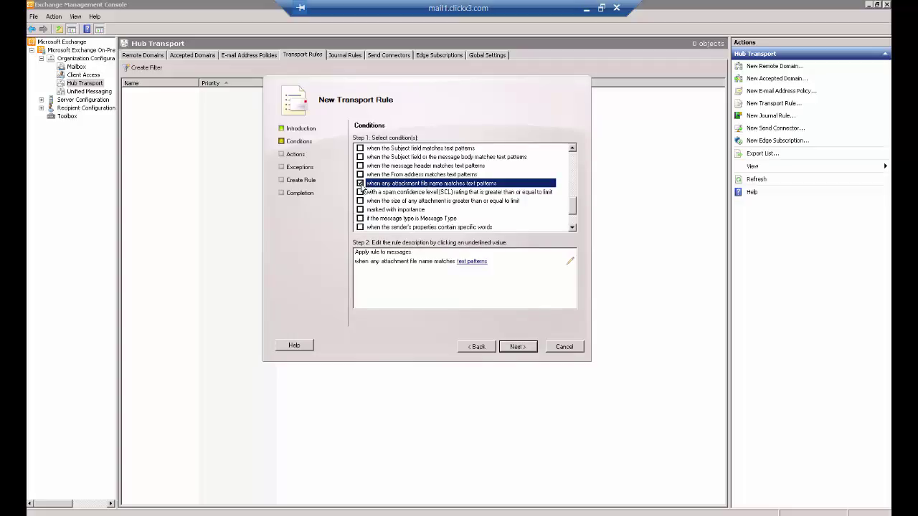
click(472, 262)
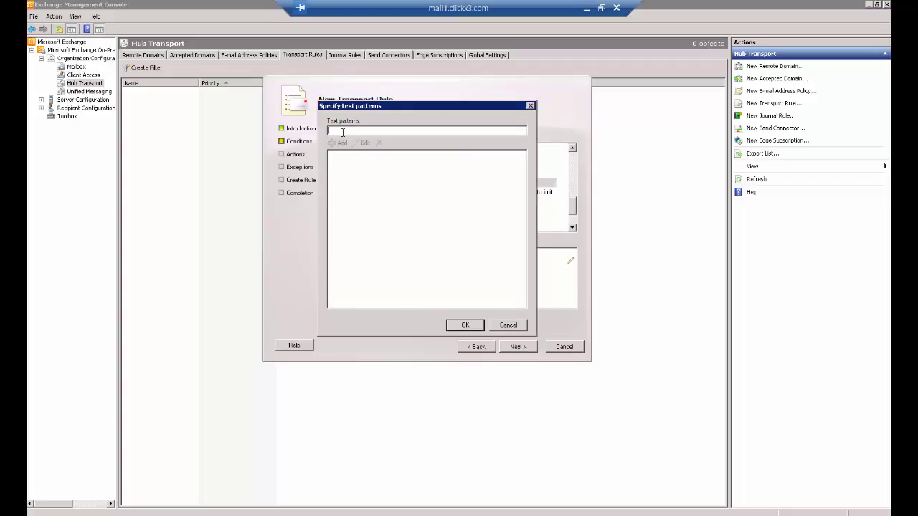
Add '.wav' as the attachment text pattern after the '*.wav' wildcard is rejected.
text(*)
click(338, 143)
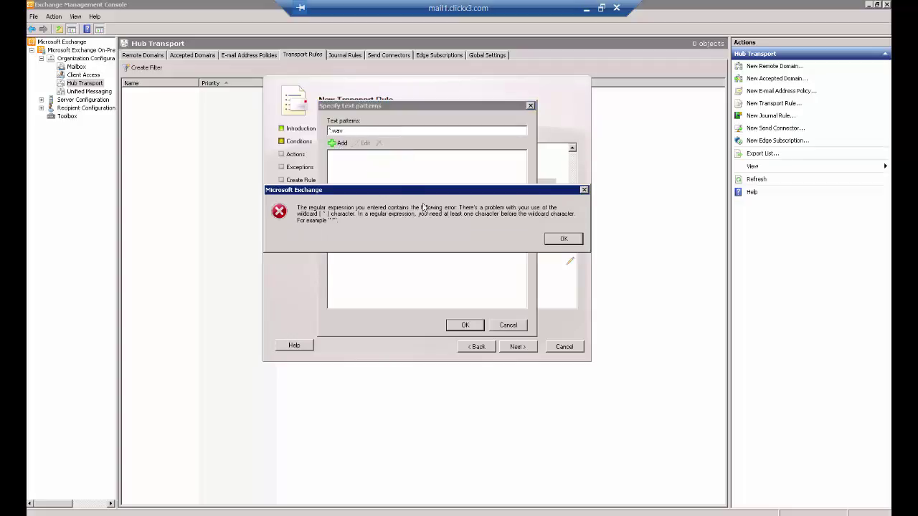
key(Return)
text(wav)
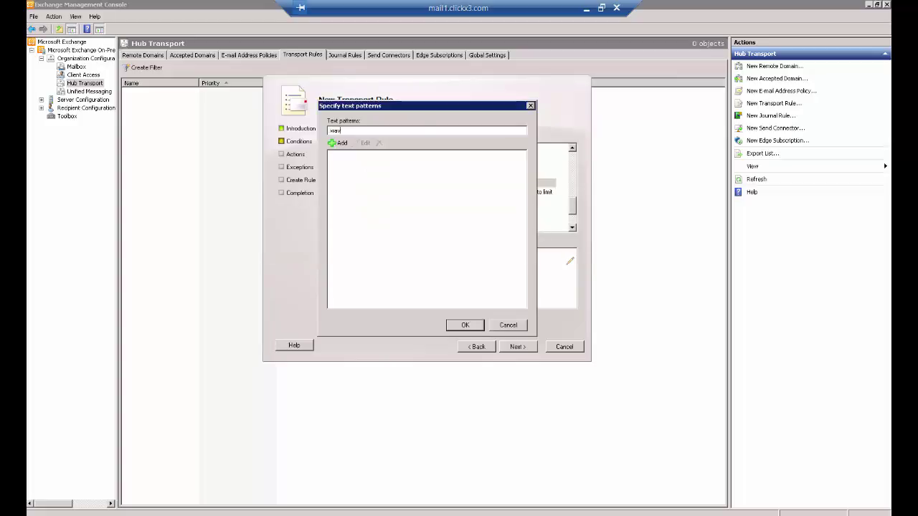
click(339, 147)
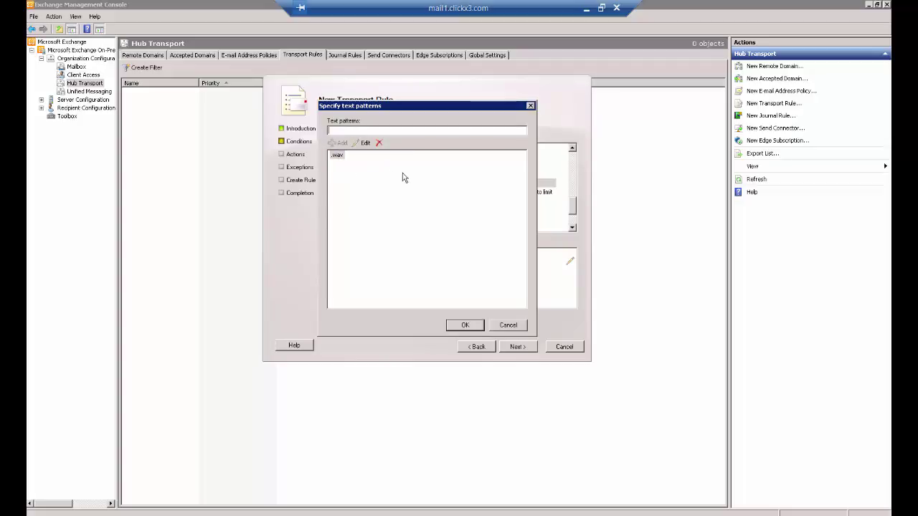
click(412, 231)
click(462, 326)
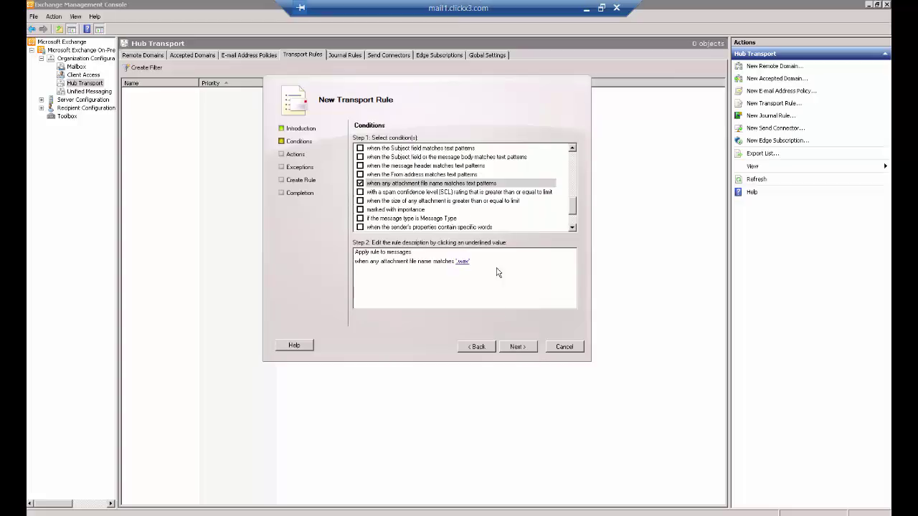
Add an action that sets the spam confidence level to 1.
click(519, 349)
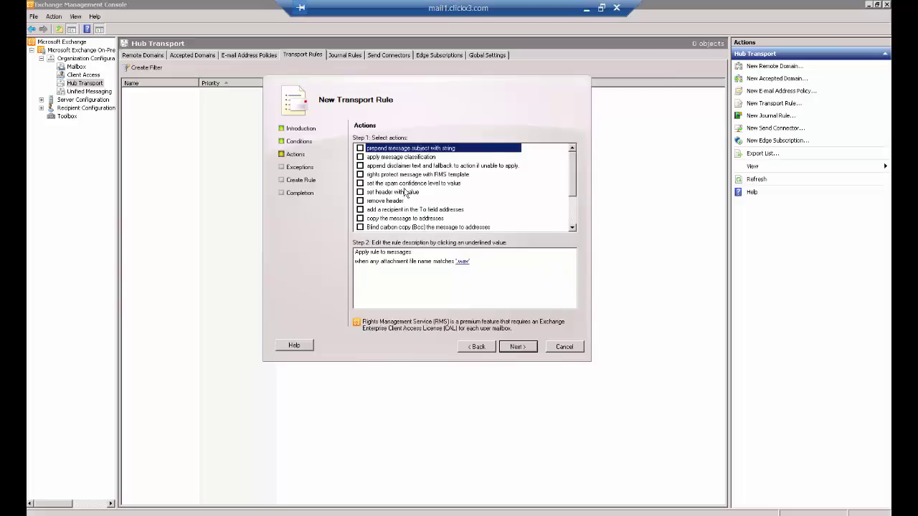
click(360, 183)
click(436, 270)
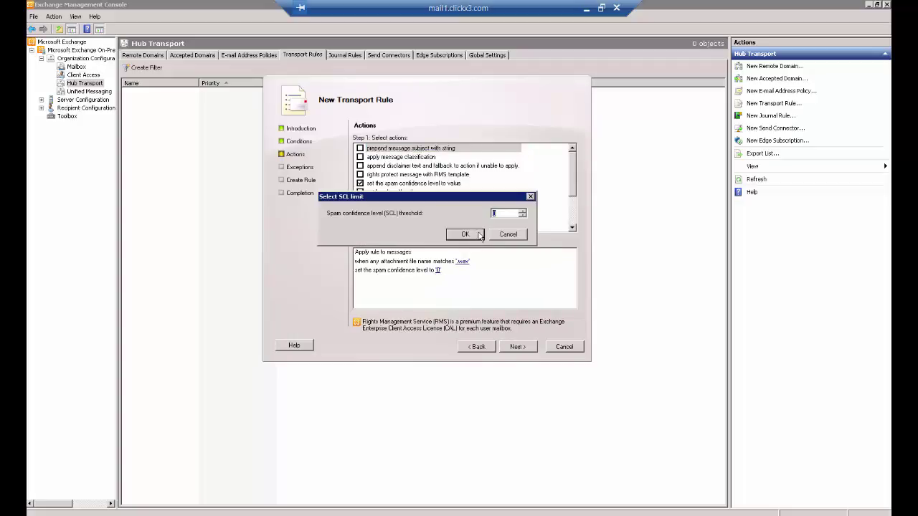
text(1)
click(465, 237)
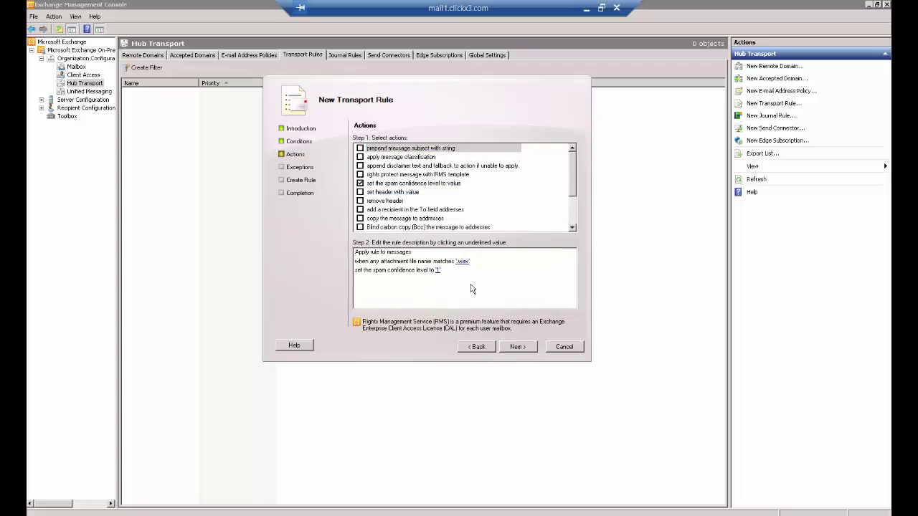
click(510, 348)
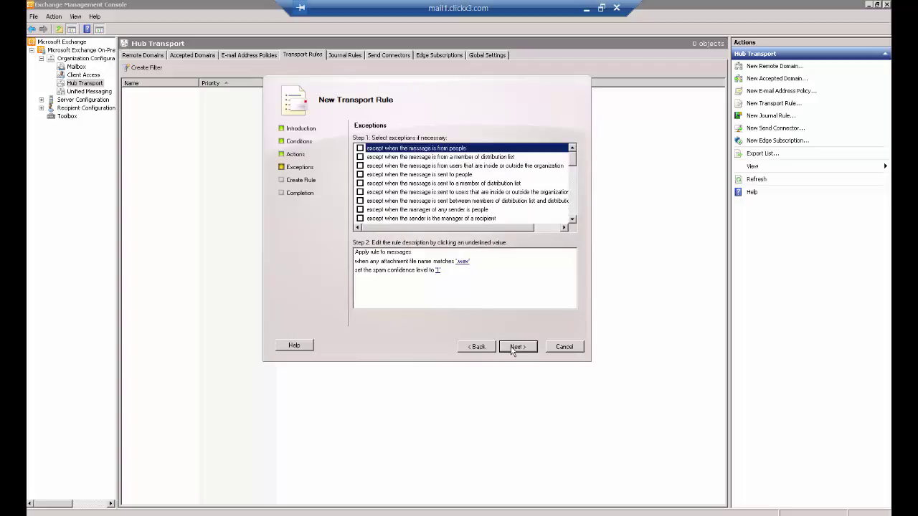
Skip exceptions, create the 'Do not block wav files' rule, and finish the wizard.
click(513, 349)
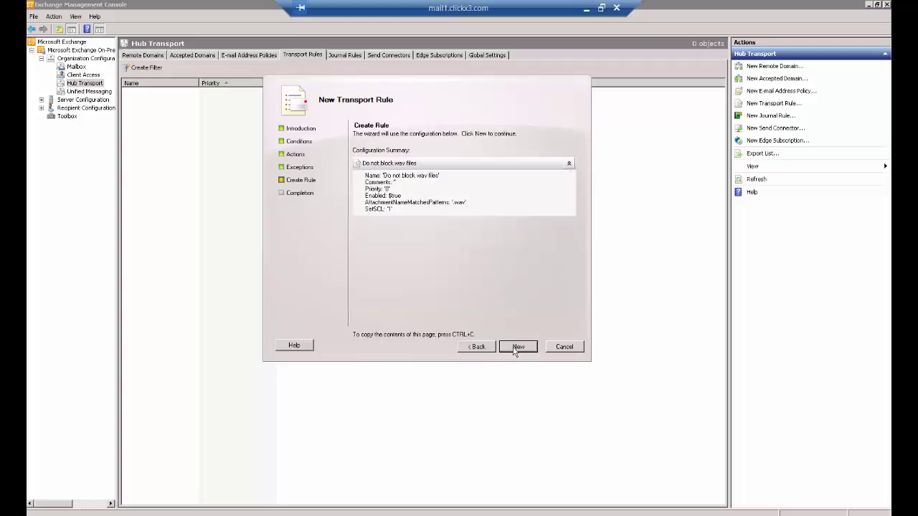
click(517, 347)
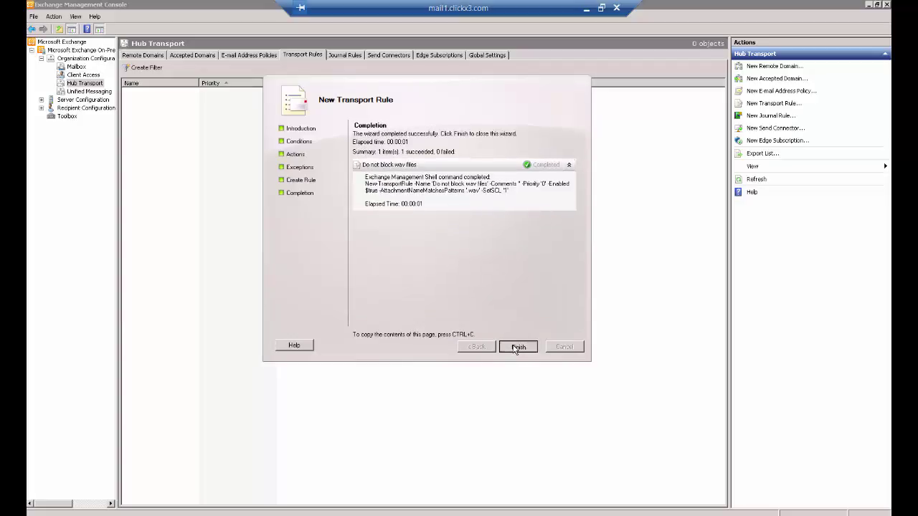
click(516, 347)
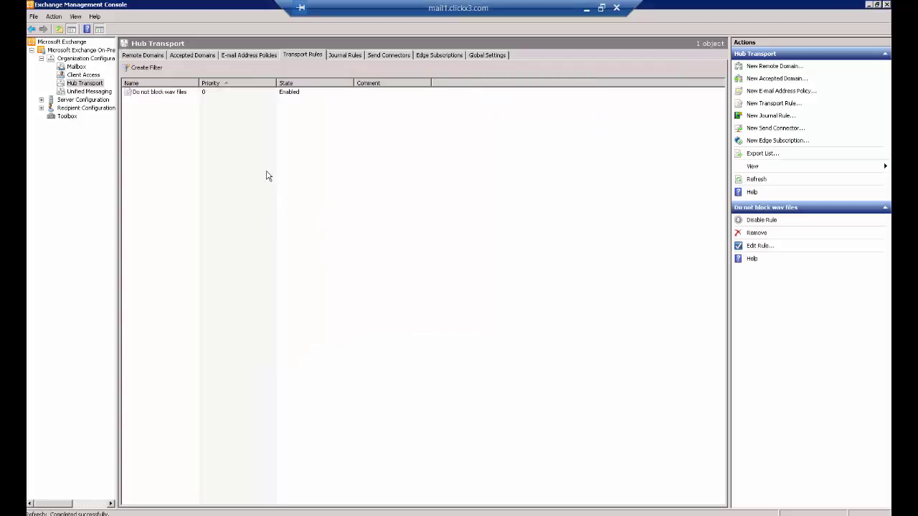
click(292, 124)
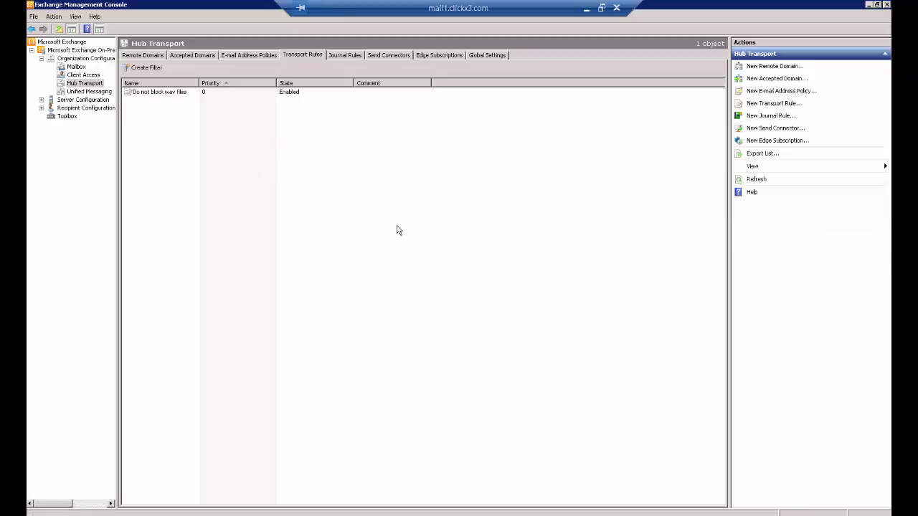
click(226, 94)
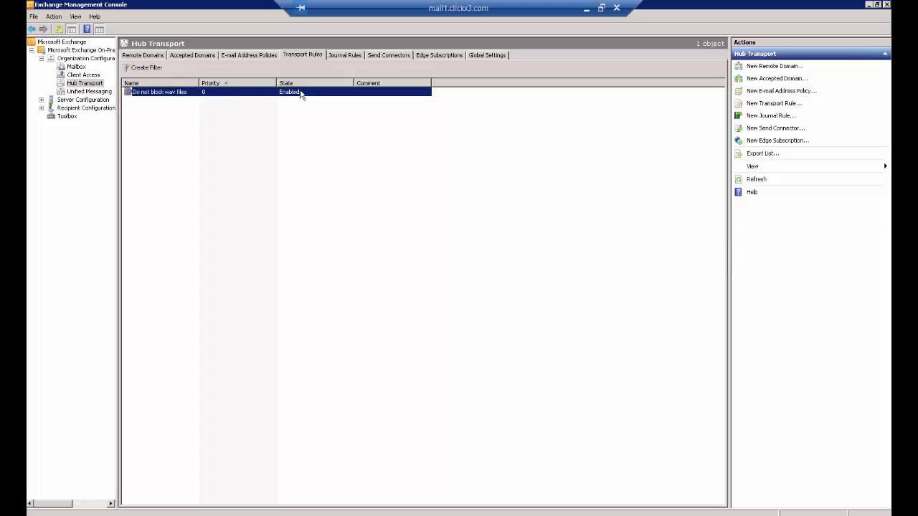
click(489, 55)
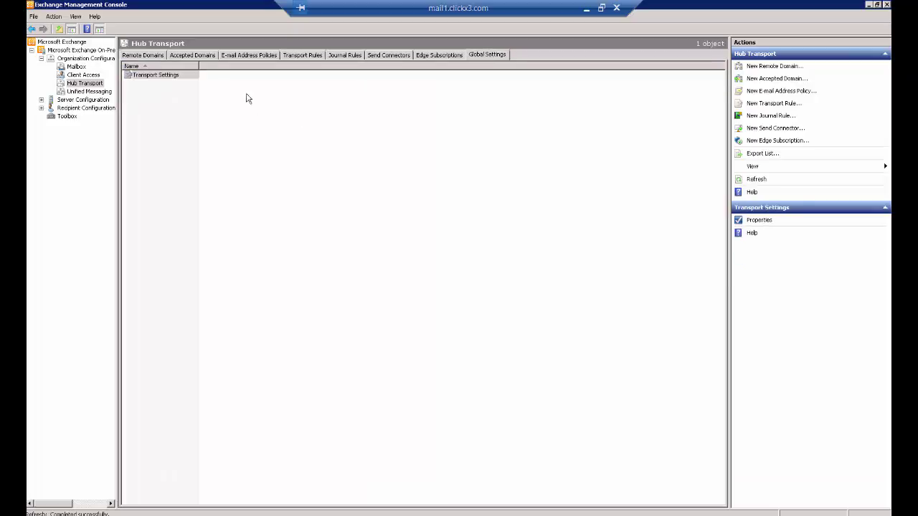
click(172, 76)
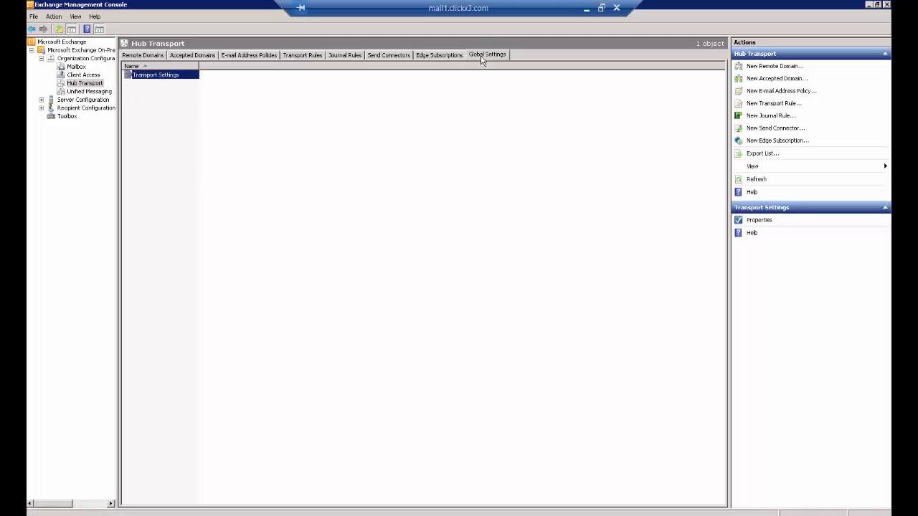
click(312, 56)
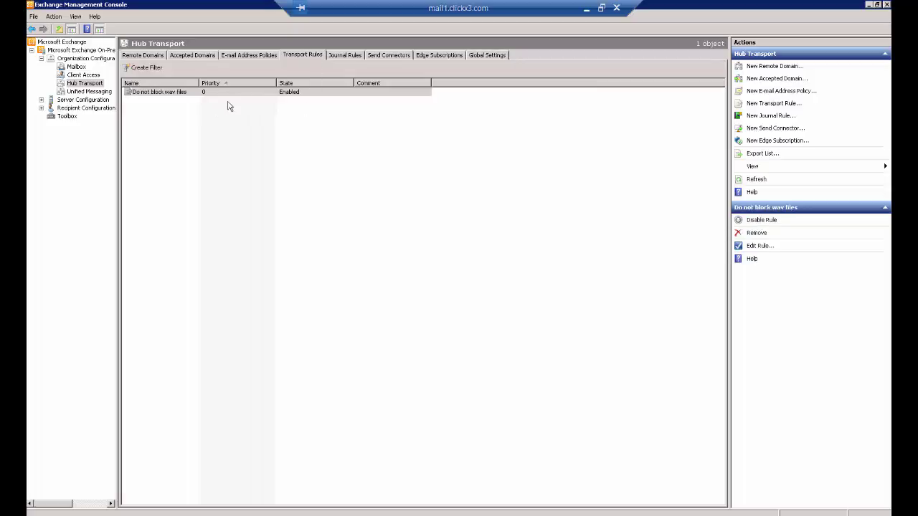
click(479, 55)
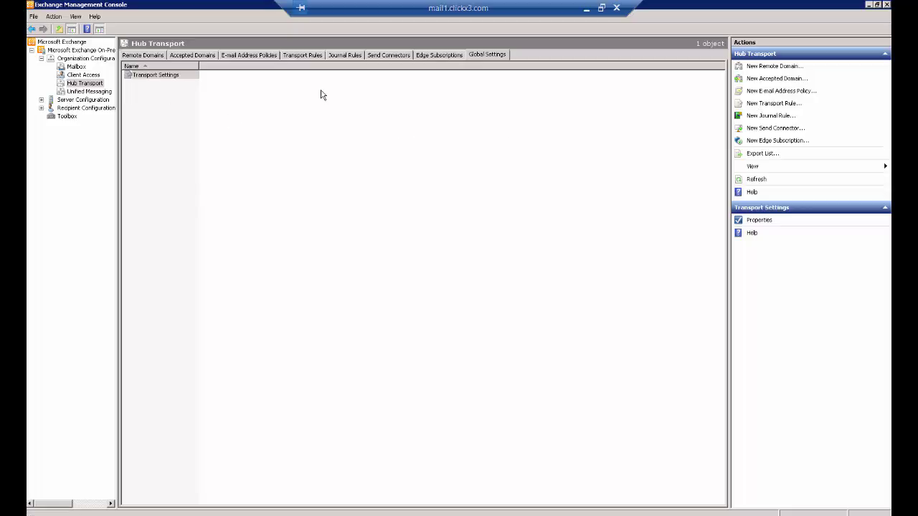
click(309, 55)
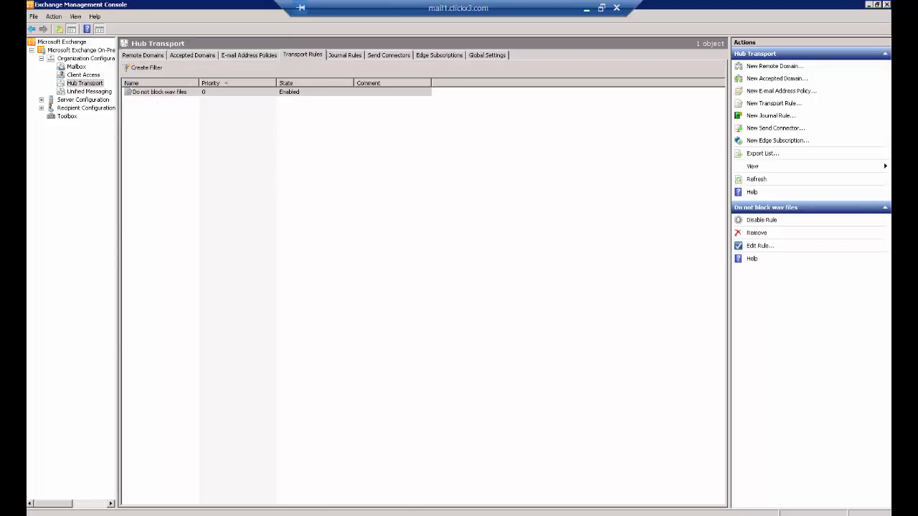
click(457, 227)
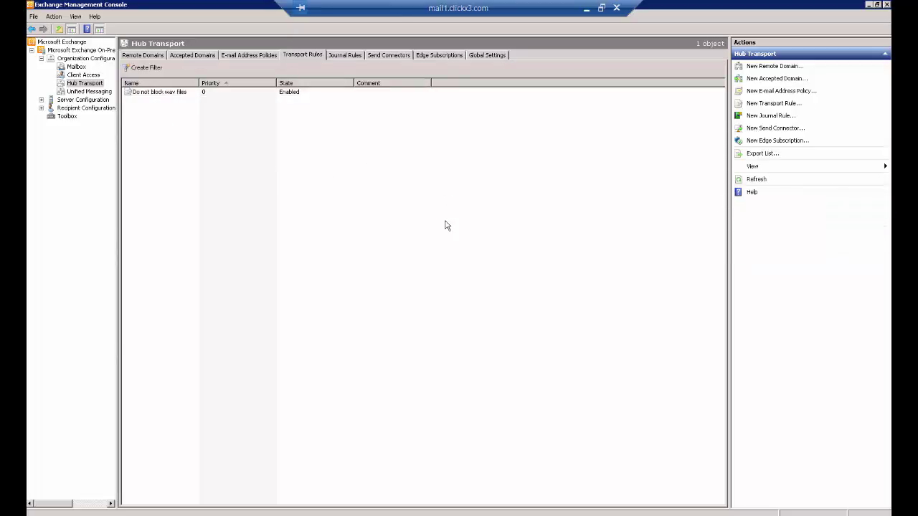